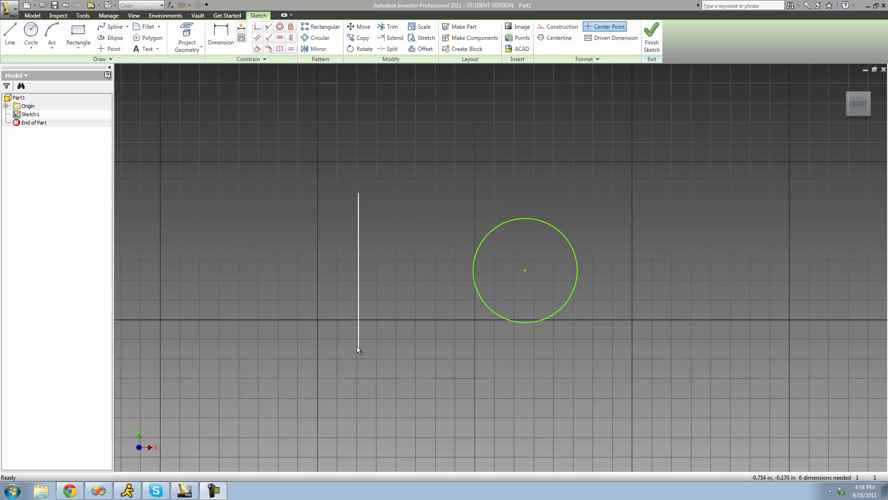
Step: Window-select the vertical line beside the circle, then clear the selection
{"action": "left_click_drag", "start_coordinate": [320, 184], "coordinate": [420, 387]}
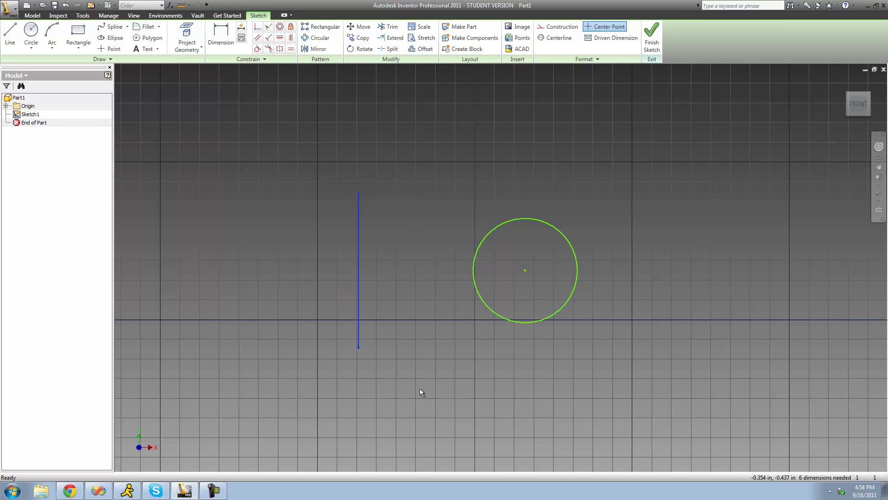
{"action": "left_click", "coordinate": [404, 219]}
Step: Finish Sketch1 and return to the 3D part environment
{"action": "left_click", "coordinate": [652, 37]}
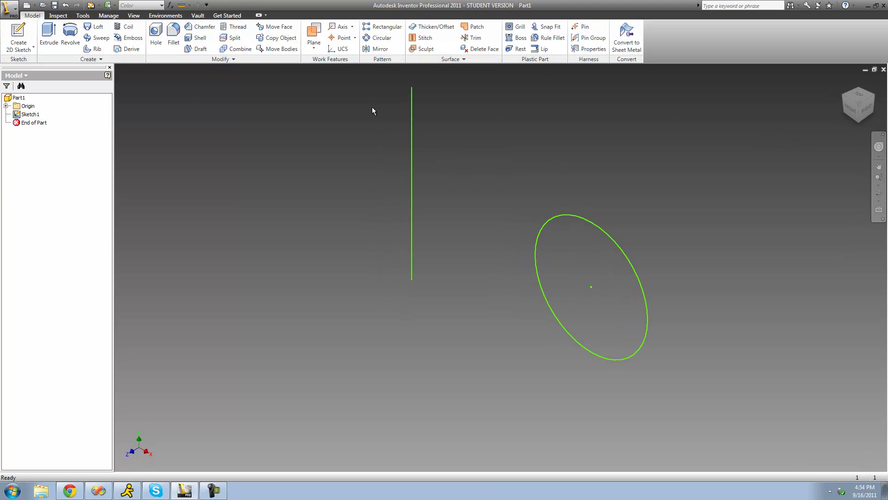
Step: Create Revolution1 by revolving the circle around the vertical line with Full extents
{"action": "left_click", "coordinate": [72, 42]}
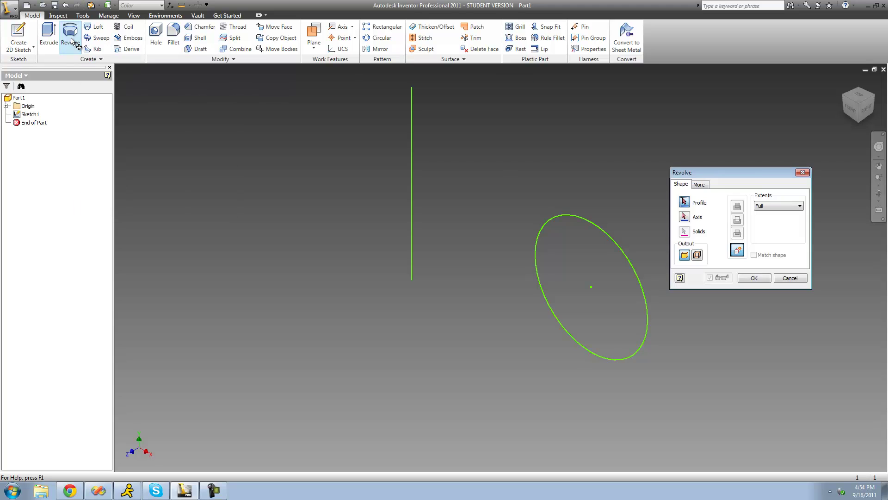
{"action": "left_click_drag", "start_coordinate": [703, 173], "coordinate": [701, 146]}
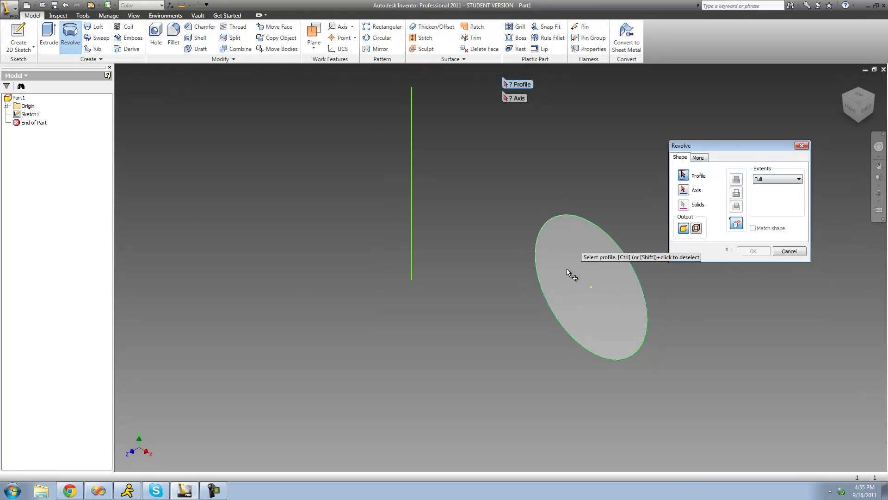
{"action": "left_click", "coordinate": [570, 232]}
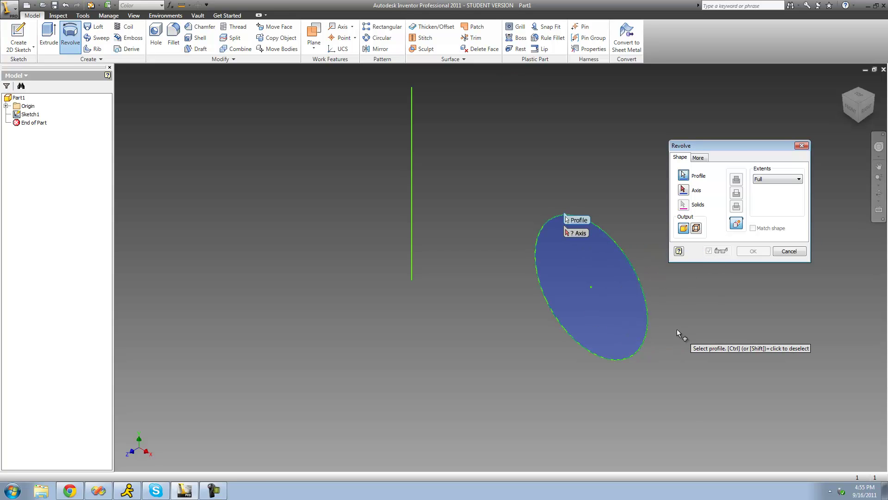
{"action": "left_click_drag", "start_coordinate": [737, 149], "coordinate": [723, 135]}
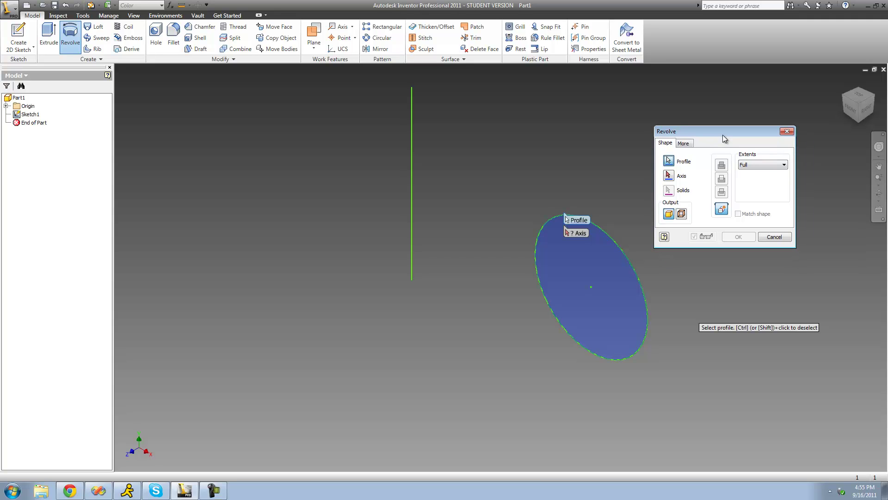
{"action": "left_click", "coordinate": [667, 176]}
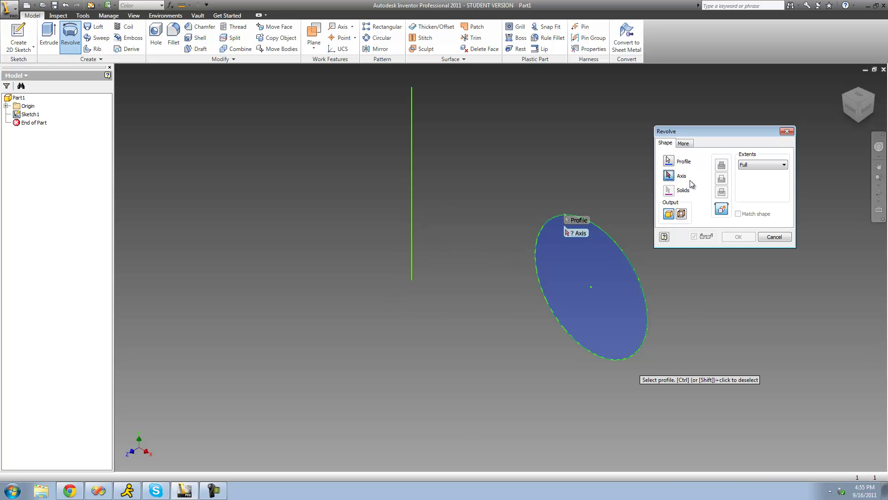
{"action": "left_click", "coordinate": [412, 154]}
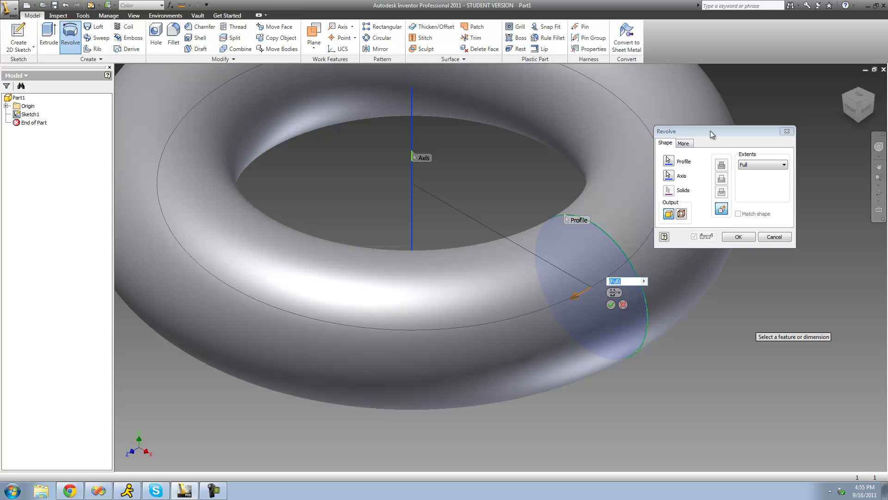
{"action": "left_click_drag", "start_coordinate": [710, 131], "coordinate": [719, 126]}
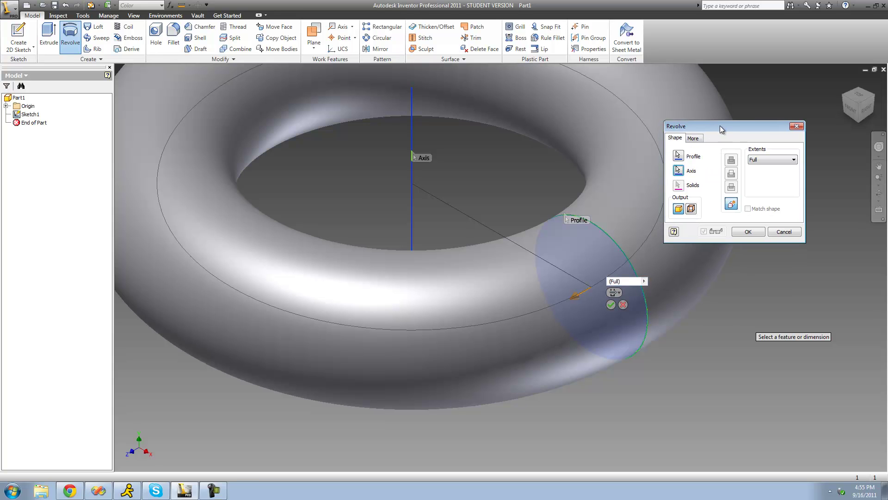
{"action": "left_click", "coordinate": [746, 231]}
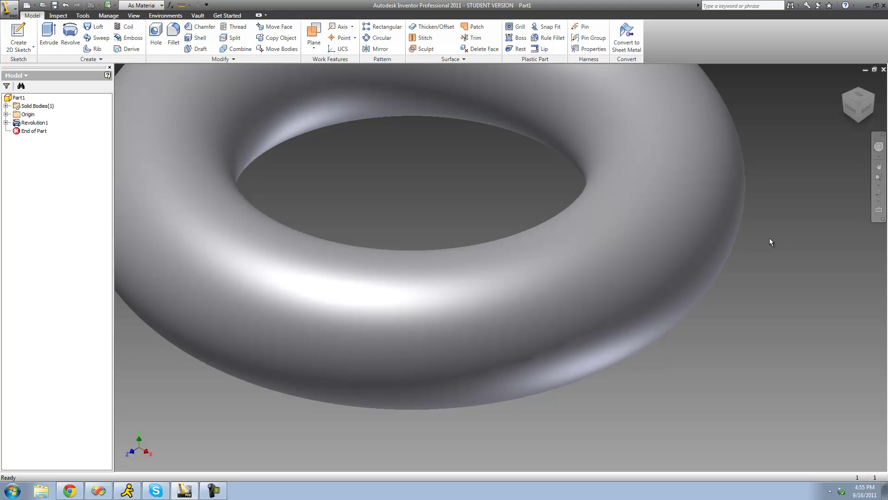
Step: Zoom out and free-orbit the torus to inspect its top and underside
{"action": "scroll", "coordinate": [769, 238], "scroll_direction": "down", "scroll_amount": 3}
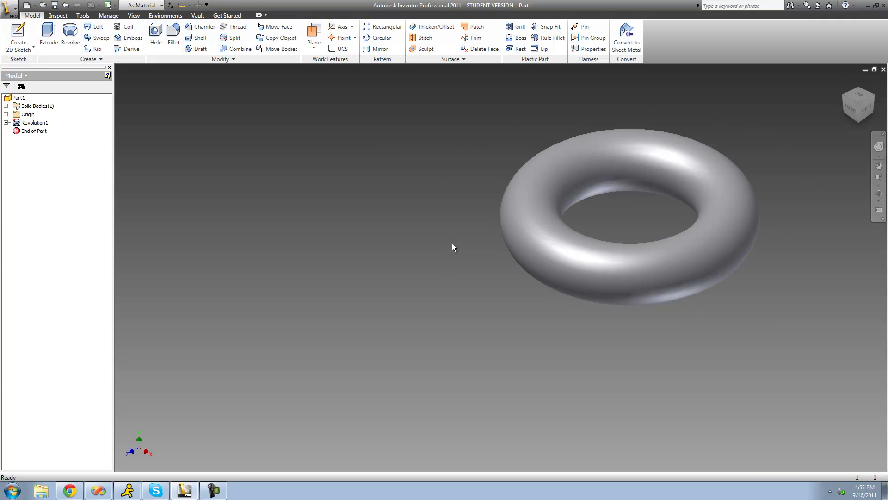
{"action": "left_click", "coordinate": [879, 197]}
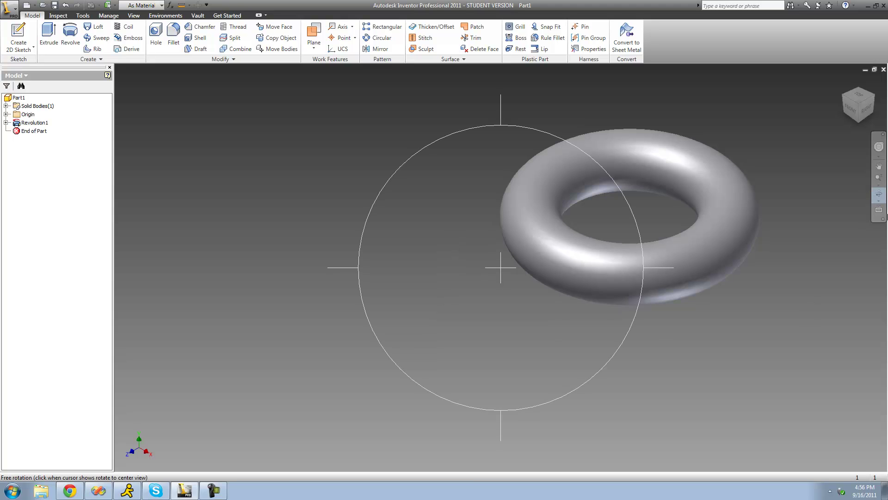
{"action": "left_click_drag", "start_coordinate": [470, 303], "coordinate": [532, 324]}
{"action": "right_click", "coordinate": [333, 160]}
{"action": "left_click", "coordinate": [347, 164]}
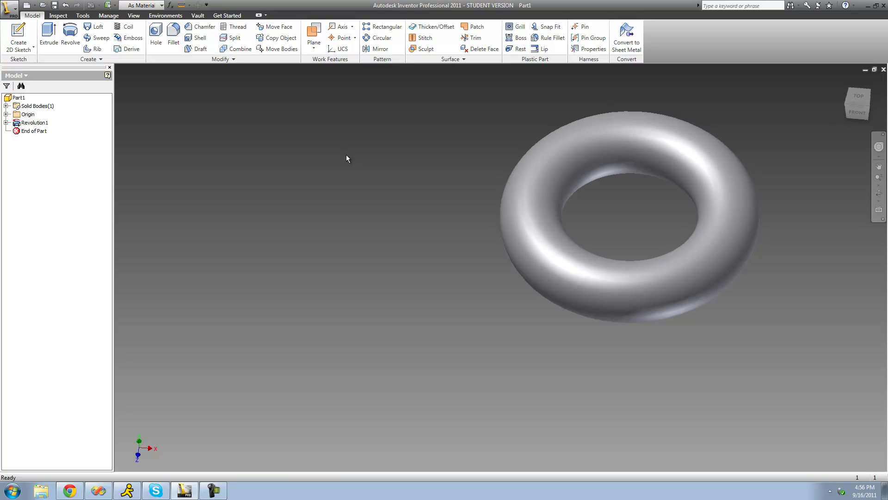
Step: Undo Revolution1, reopen Sketch1 for editing, and view it from the FRONT
{"action": "key", "text": "ctrl+z"}
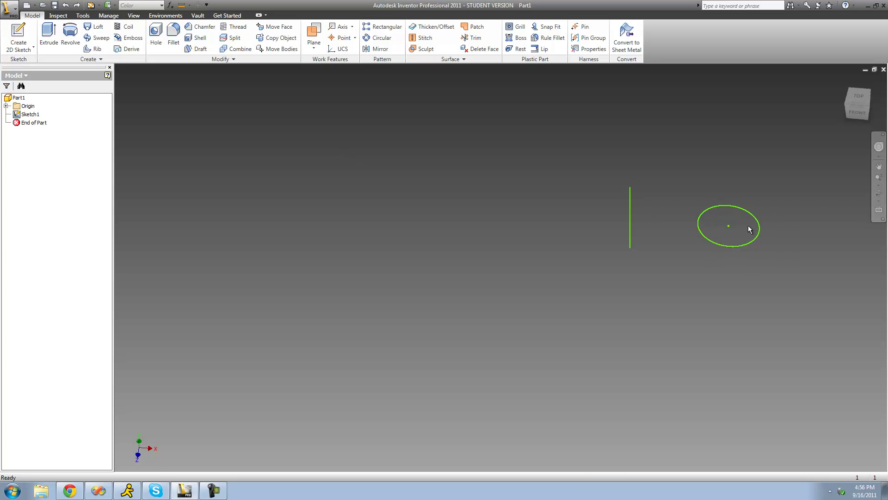
{"action": "right_click", "coordinate": [33, 115]}
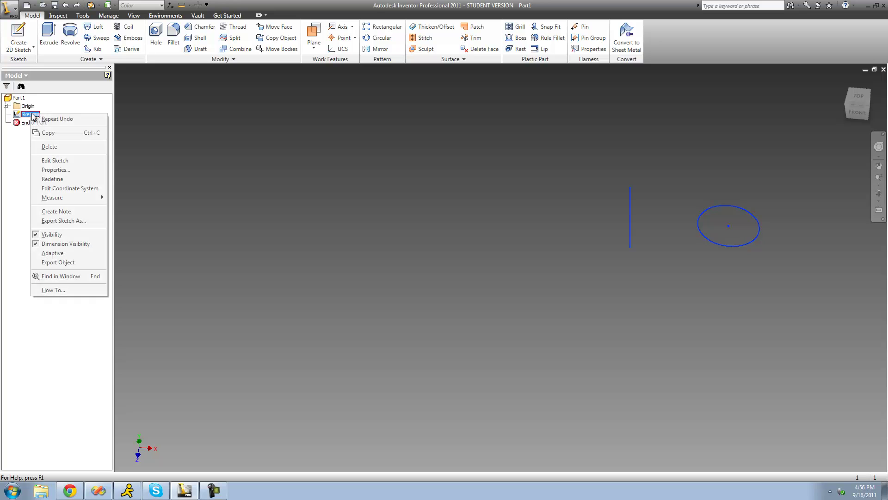
{"action": "left_click", "coordinate": [68, 163]}
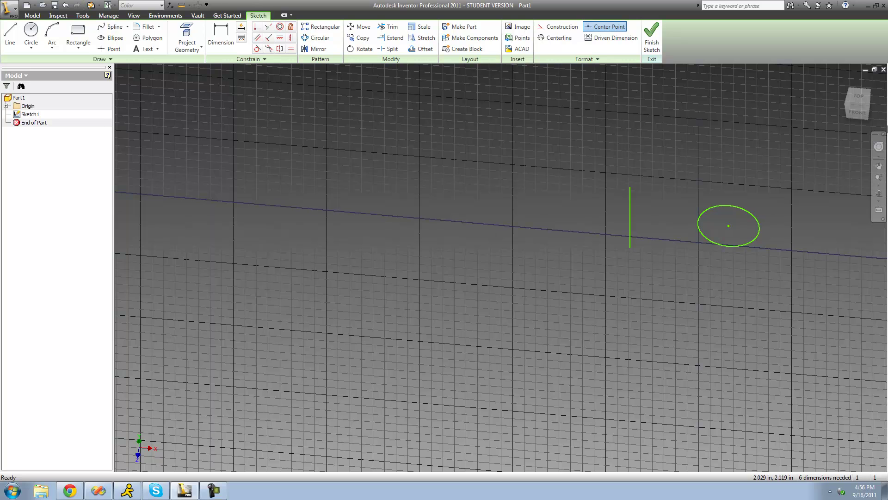
{"action": "left_click", "coordinate": [857, 111]}
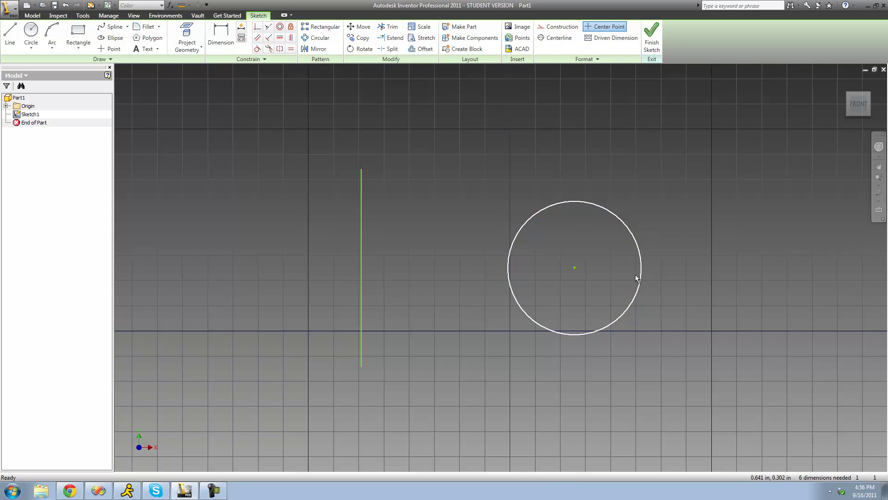
Step: Delete the circle and begin a line profile right of the vertical line
{"action": "left_click_drag", "start_coordinate": [691, 349], "coordinate": [503, 178]}
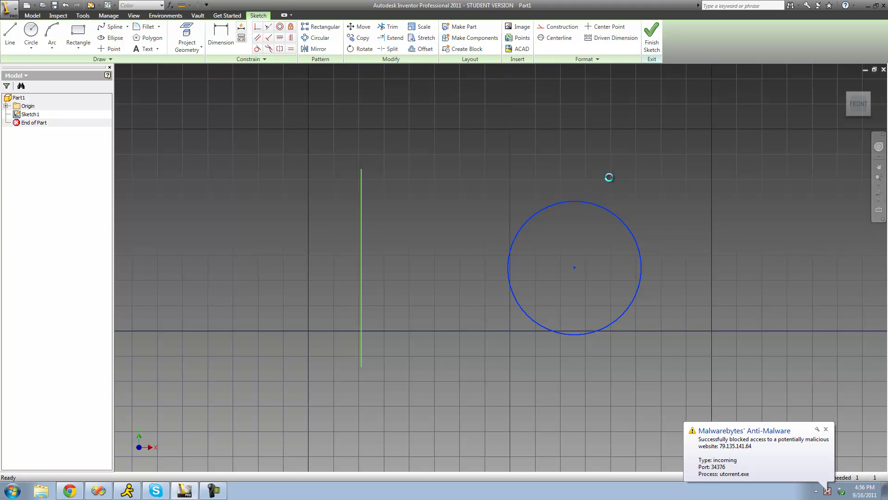
{"action": "key", "text": "Delete"}
{"action": "key", "text": "l"}
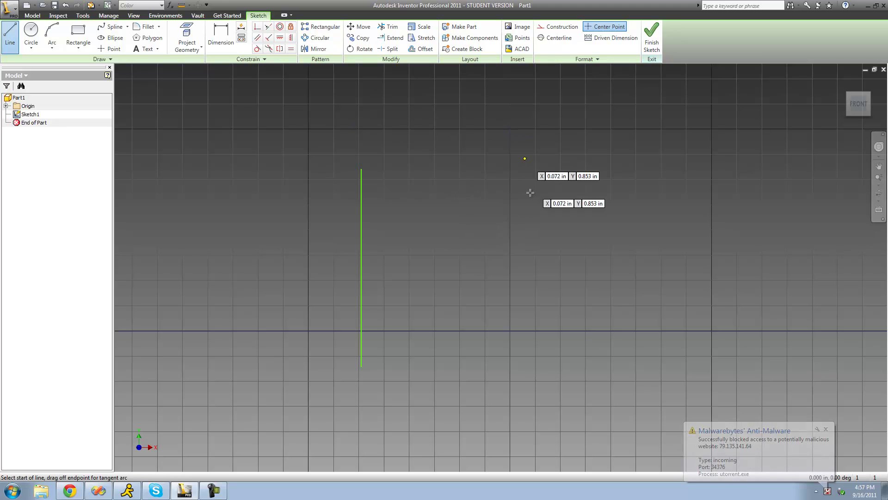
{"action": "left_click", "coordinate": [521, 186]}
{"action": "left_click", "coordinate": [446, 239]}
{"action": "left_click", "coordinate": [467, 293]}
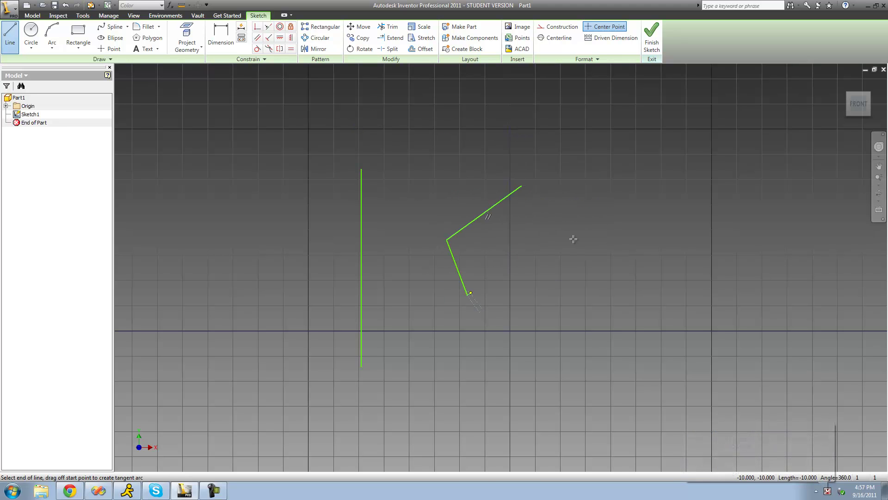
{"action": "left_click", "coordinate": [573, 239]}
Step: Draw the remaining polygon corners and close the profile at its starting point
{"action": "left_click", "coordinate": [611, 169]}
{"action": "left_click", "coordinate": [647, 295]}
{"action": "left_click", "coordinate": [500, 358]}
{"action": "left_click", "coordinate": [634, 420]}
{"action": "left_click", "coordinate": [723, 331]}
{"action": "left_click", "coordinate": [725, 212]}
{"action": "left_click", "coordinate": [705, 141]}
{"action": "left_click", "coordinate": [579, 134]}
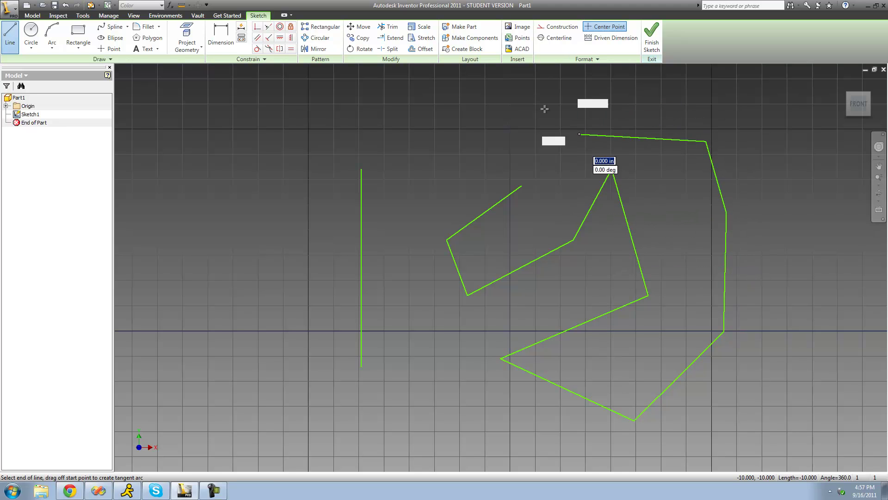
{"action": "left_click", "coordinate": [521, 186]}
{"action": "right_click", "coordinate": [692, 155]}
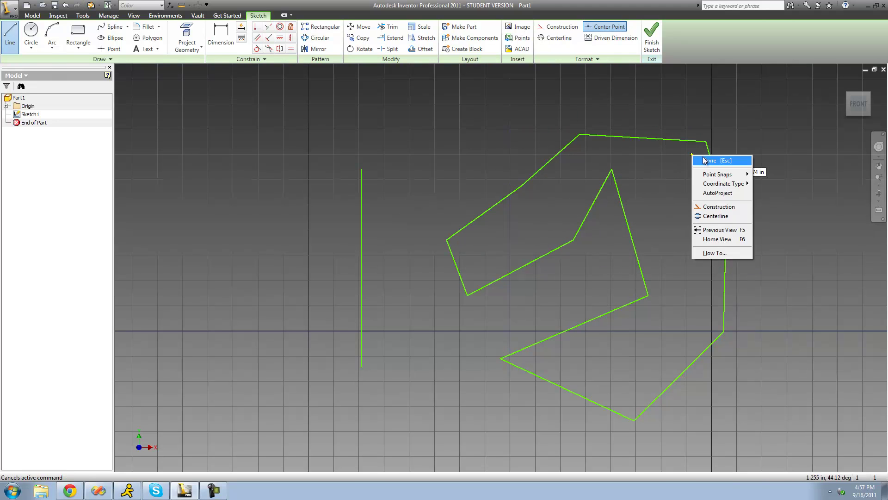
{"action": "left_click", "coordinate": [705, 161]}
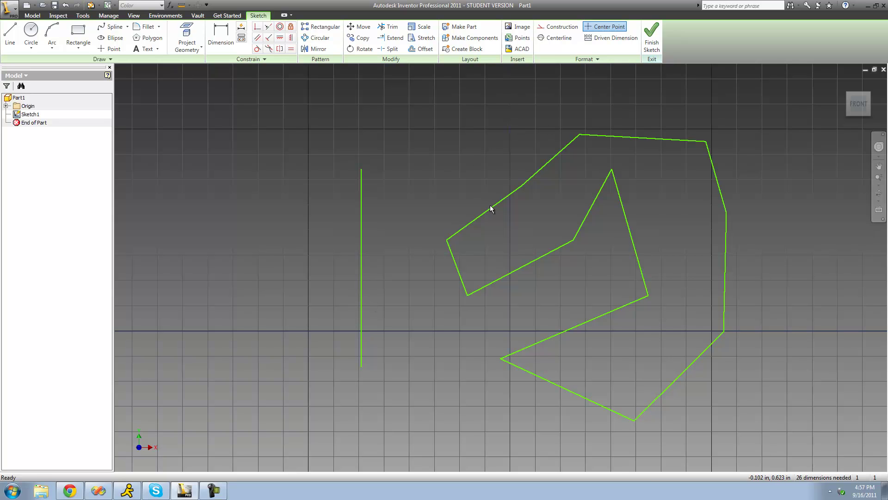
Step: Revolve the polygon profile around the vertical line with Full extents into Revolution1
{"action": "left_click", "coordinate": [651, 37]}
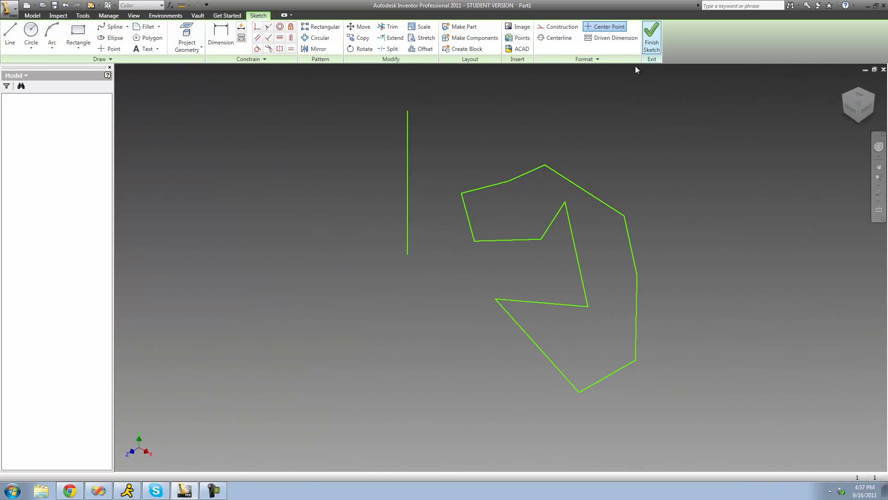
{"action": "left_click", "coordinate": [70, 35]}
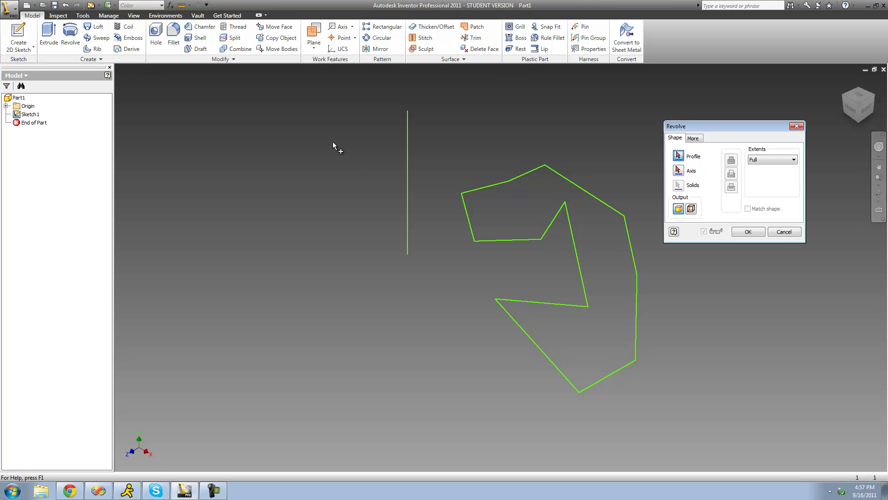
{"action": "left_click_drag", "start_coordinate": [712, 122], "coordinate": [716, 121]}
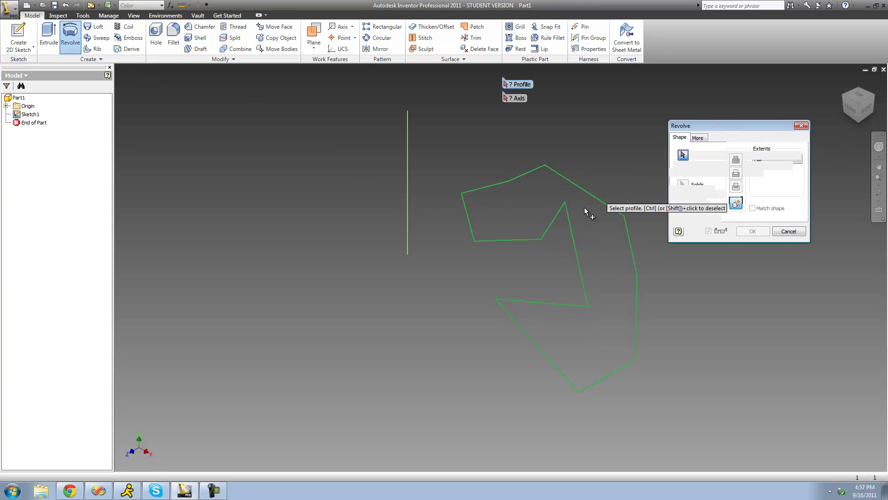
{"action": "left_click", "coordinate": [595, 221]}
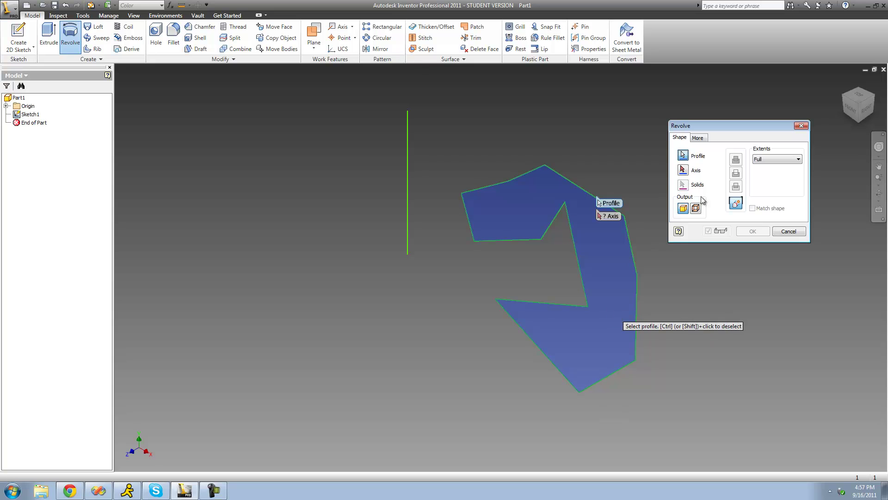
{"action": "left_click", "coordinate": [687, 175]}
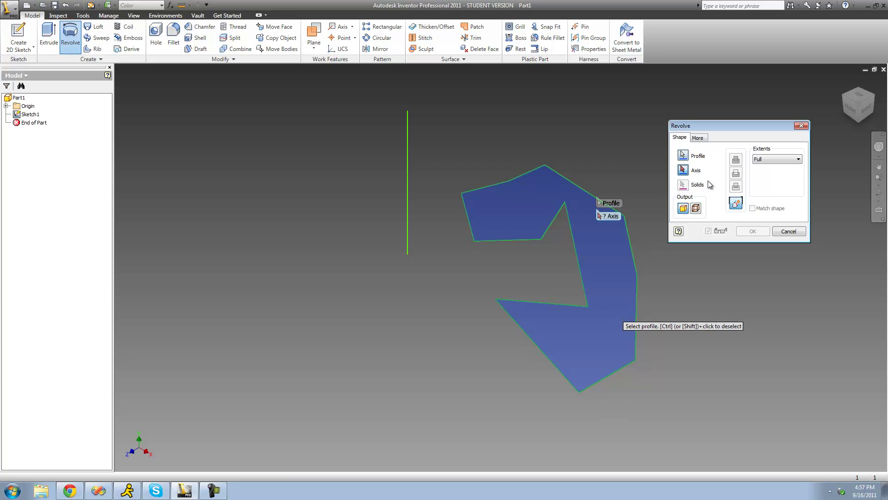
{"action": "left_click", "coordinate": [407, 137]}
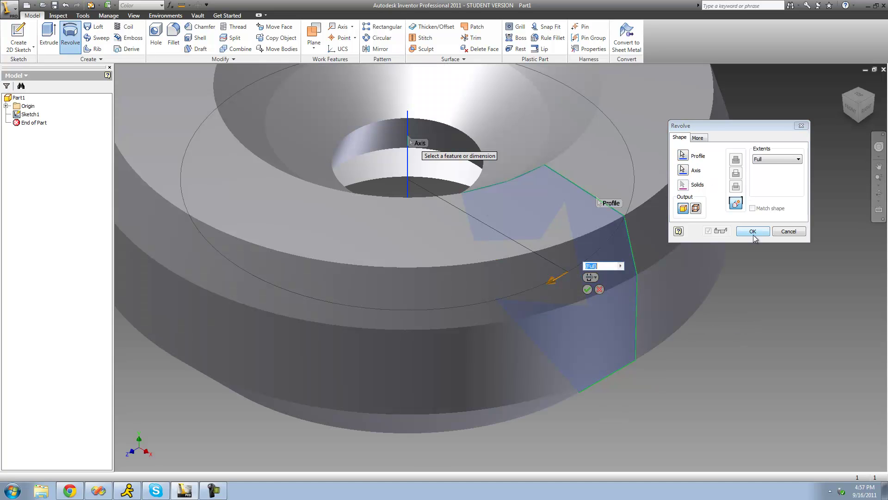
{"action": "left_click", "coordinate": [752, 231]}
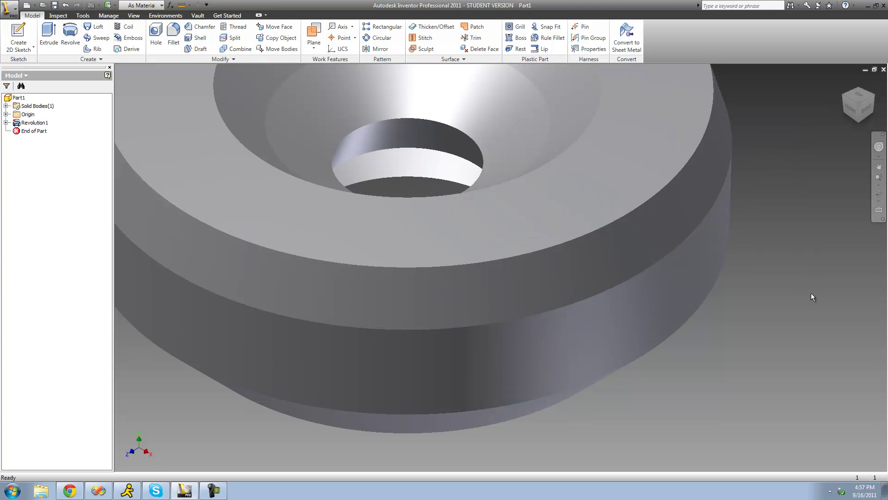
{"action": "scroll", "coordinate": [811, 293], "scroll_direction": "down", "scroll_amount": 3}
Step: Free-orbit the ring to an oblique top view showing the countersunk central hole
{"action": "left_click", "coordinate": [878, 193]}
{"action": "left_click_drag", "start_coordinate": [560, 291], "coordinate": [595, 294]}
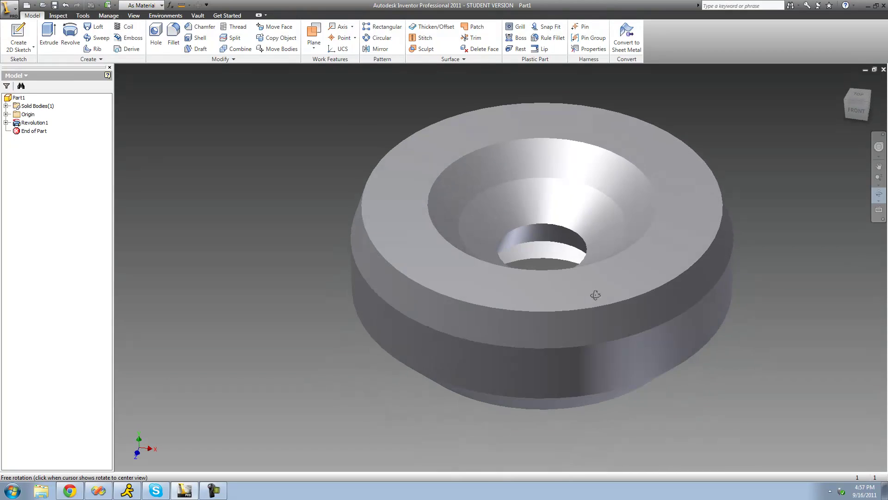
{"action": "left_click_drag", "start_coordinate": [509, 276], "coordinate": [486, 277]}
{"action": "right_click", "coordinate": [360, 217]}
{"action": "left_click", "coordinate": [376, 220]}
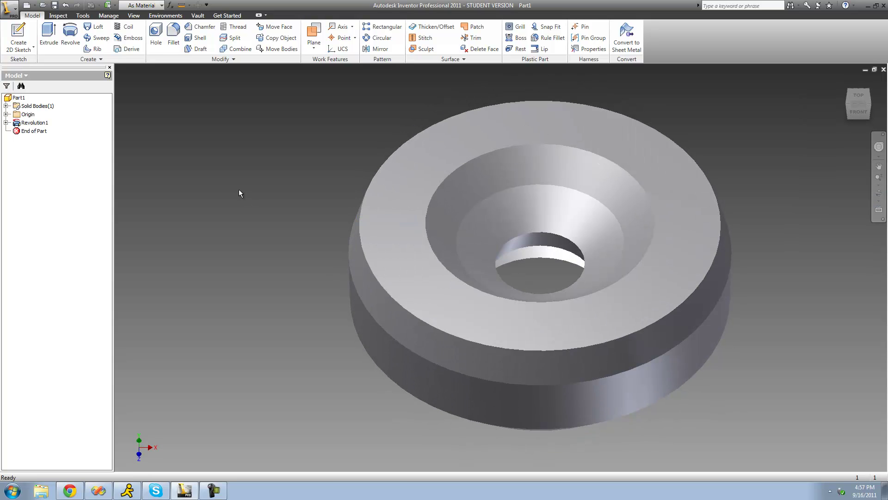